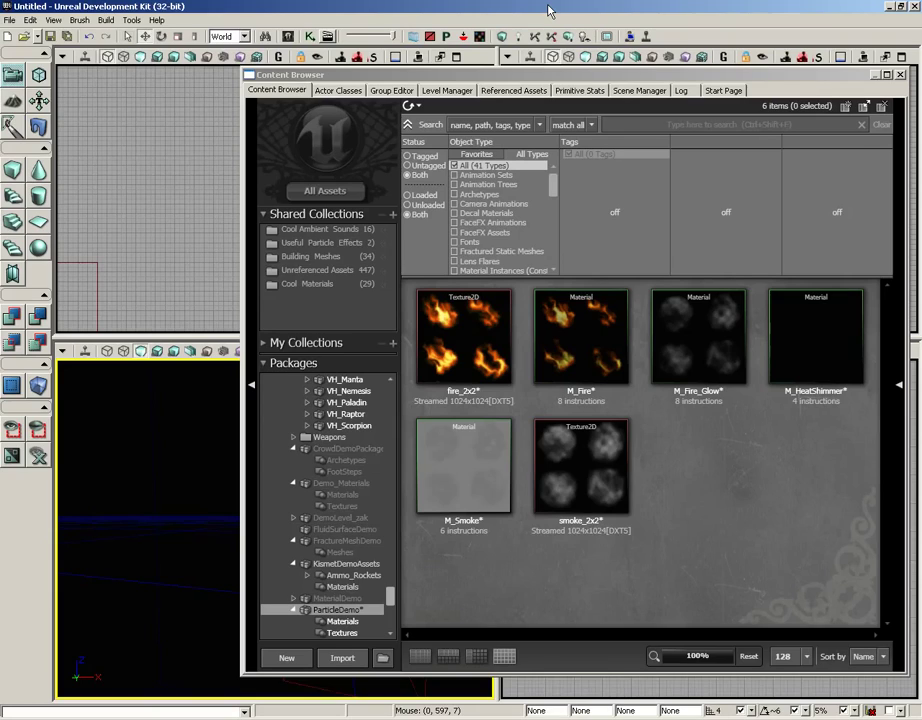
Step: Create a new ParticleSystem named PS_Fire in the ParticleDemo package's Particles group
right_click(678, 456)
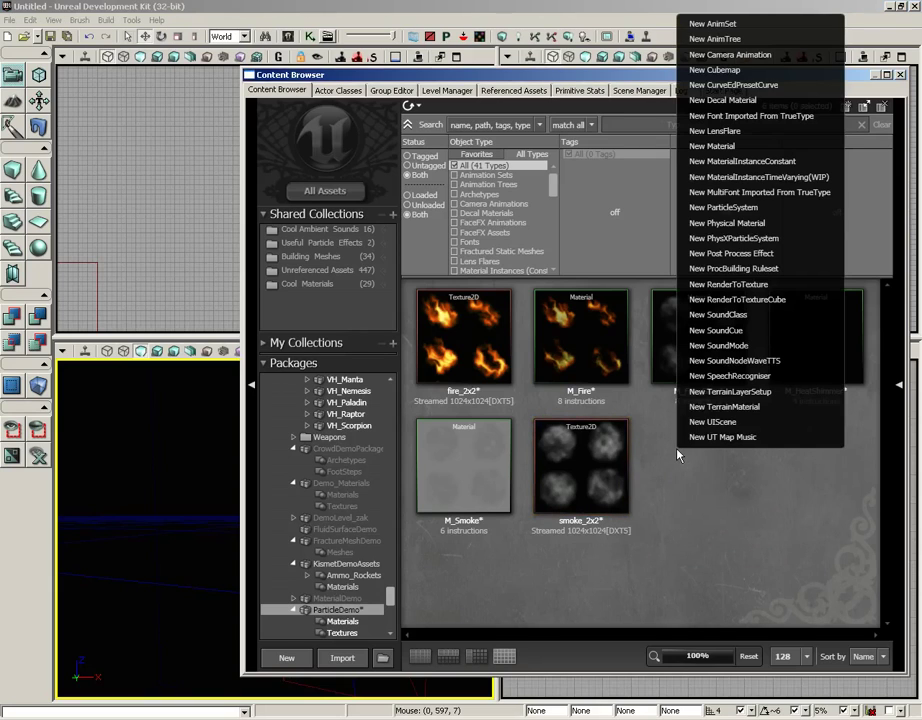
click(759, 209)
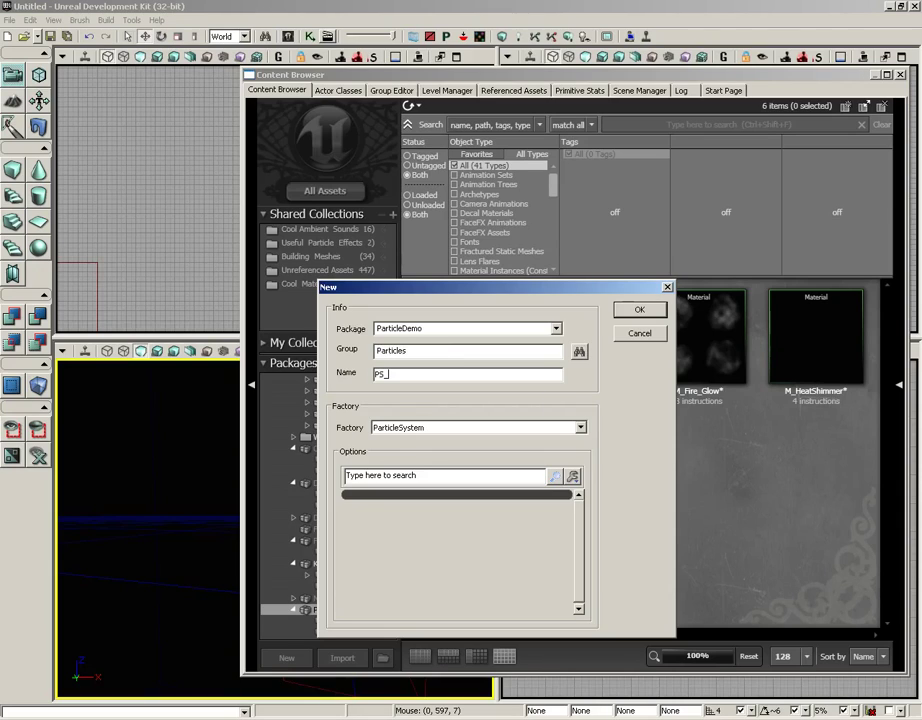
key(Return)
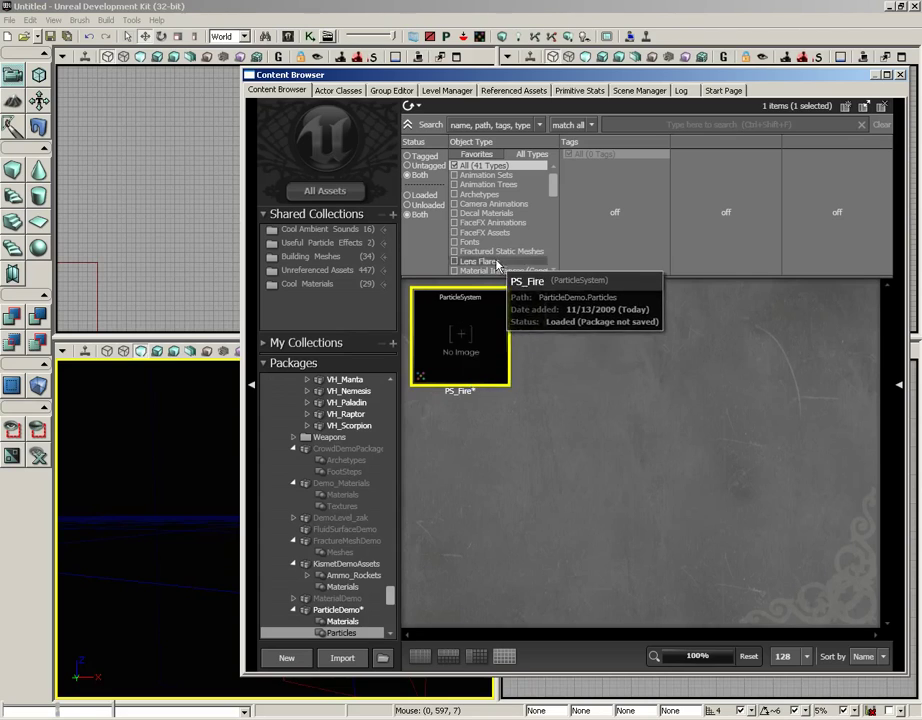
Step: Maximize the PS_Fire Cascade window, select the M_Fire material in ParticleDemo Materials, then restore Cascade
drag(118, 695, 858, 30)
click(836, 38)
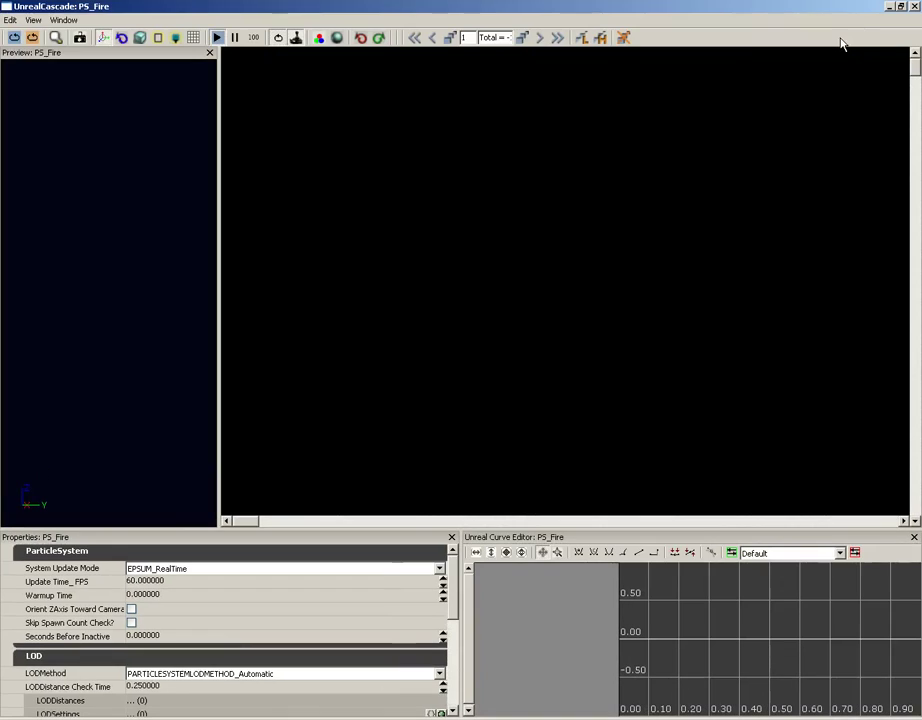
click(888, 8)
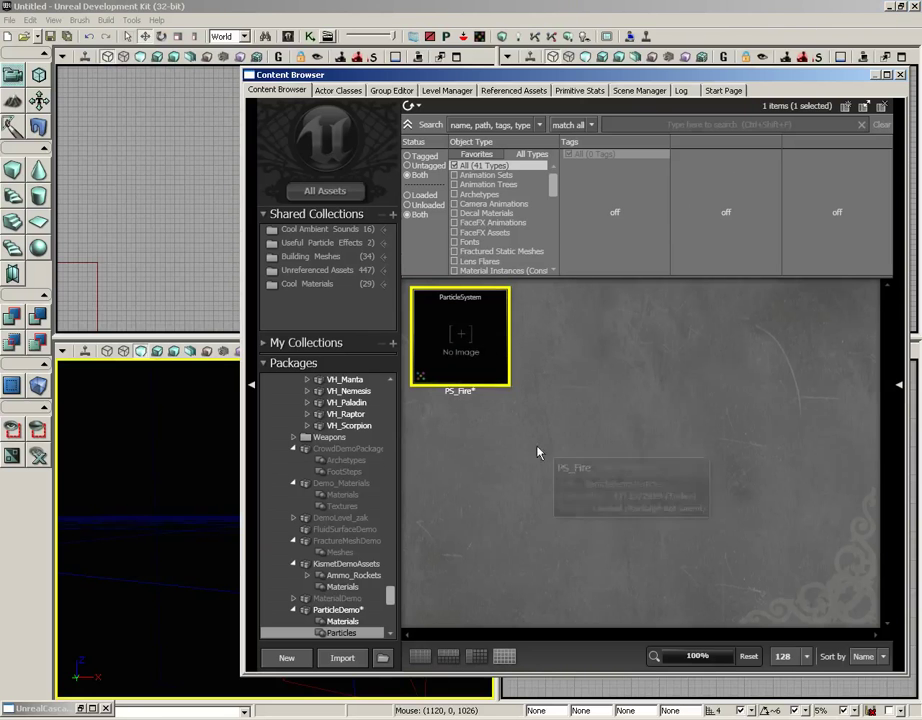
click(337, 622)
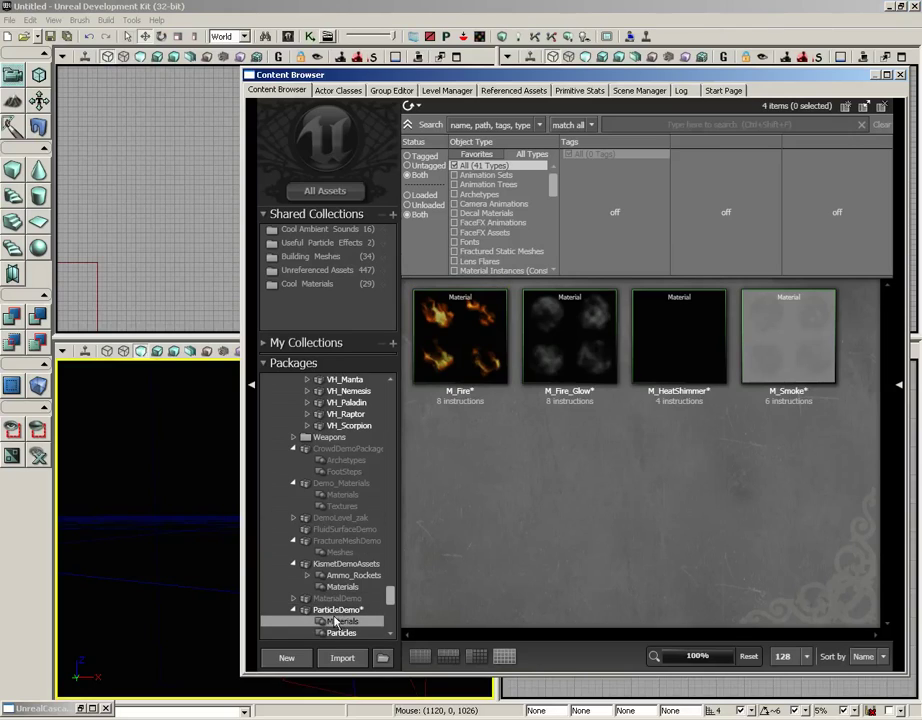
click(490, 330)
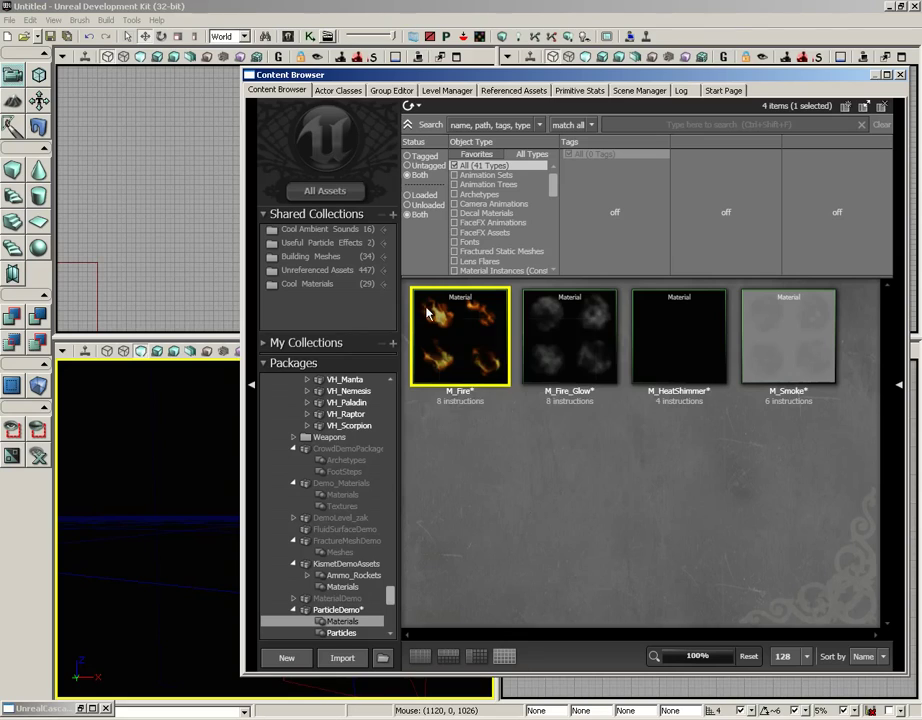
click(82, 709)
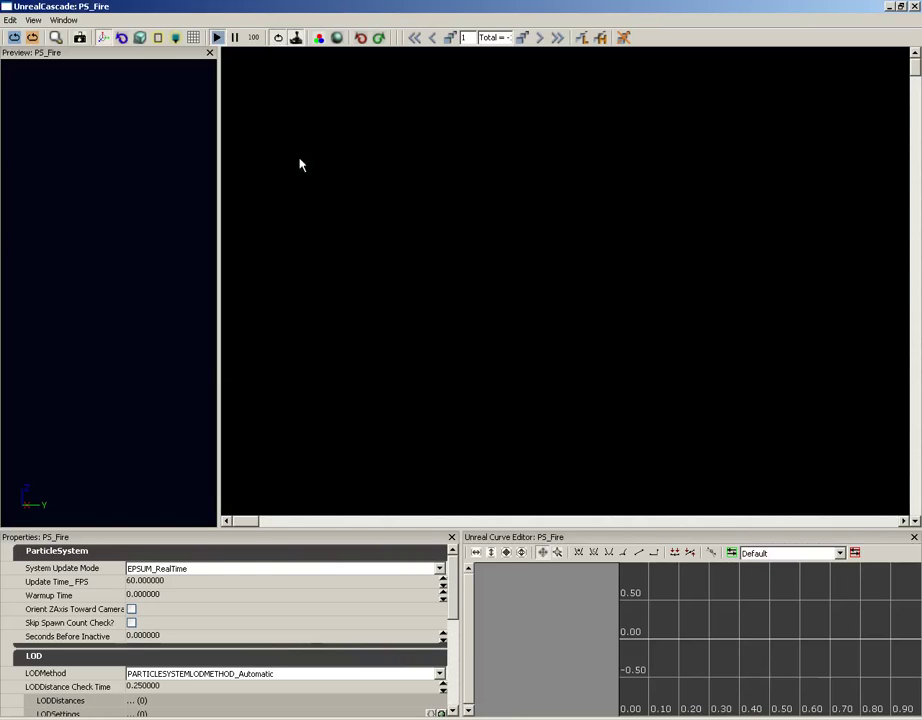
Step: Add a new ParticleSpriteEmitter to PS_Fire and orbit the preview to inspect the fire
right_click(461, 187)
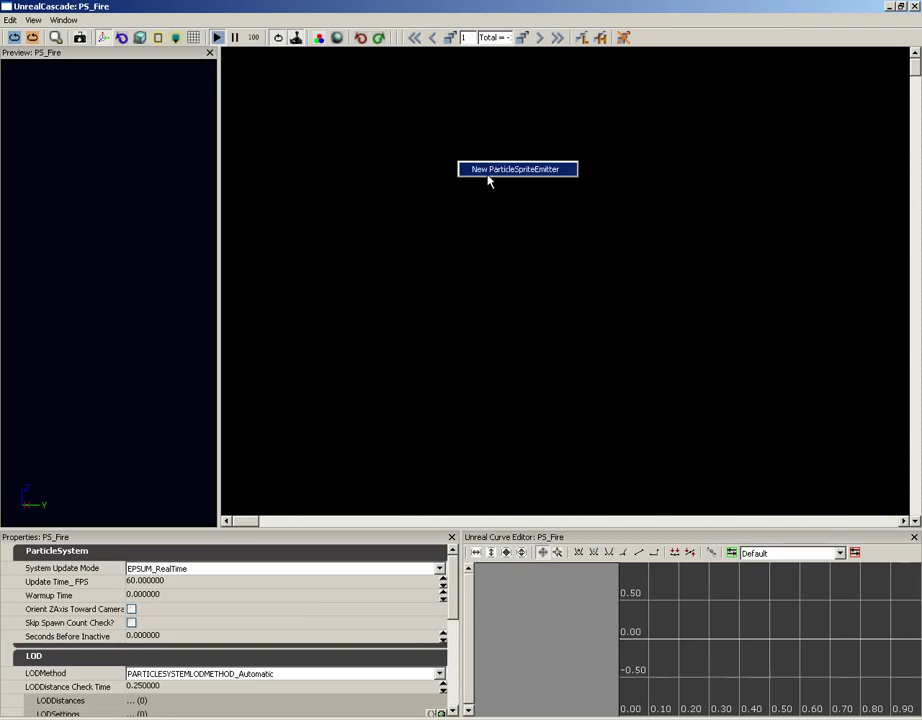
click(486, 172)
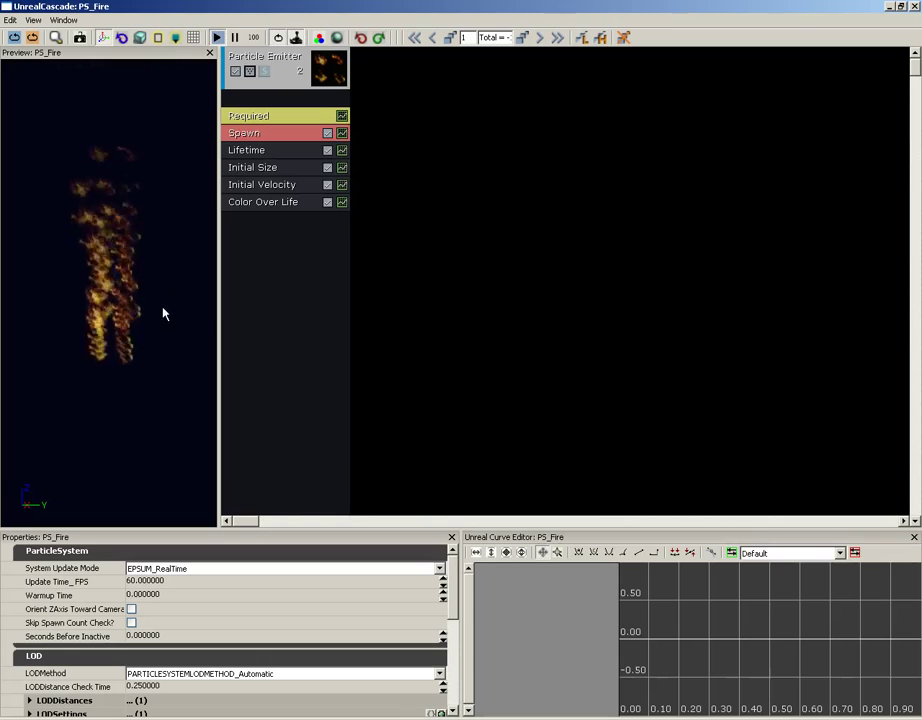
drag(148, 329, 218, 330)
drag(148, 181, 107, 290)
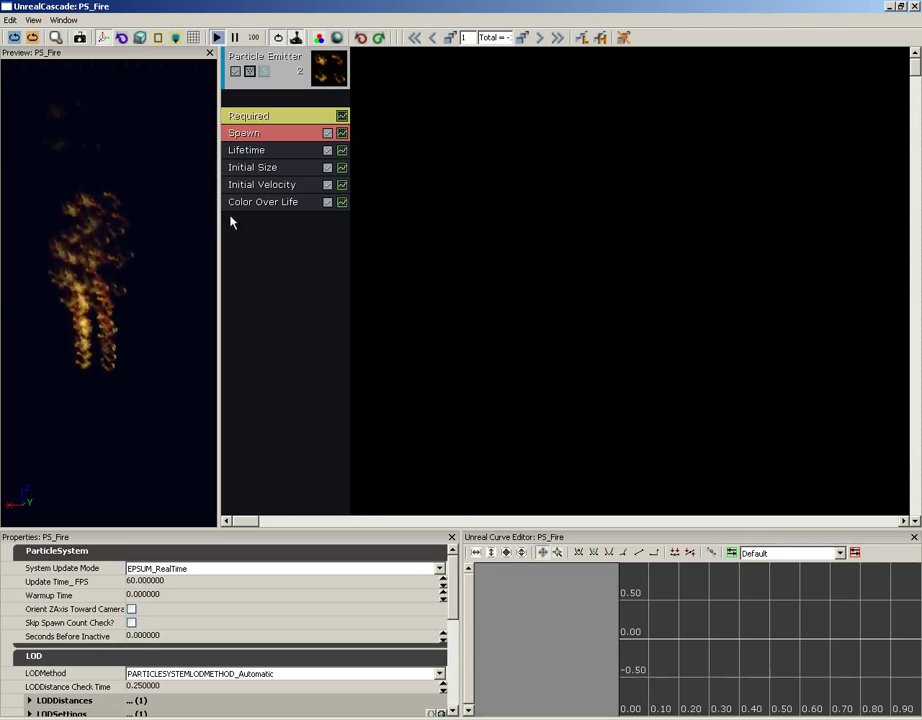
Step: Set the Required module's SubUV to PSUVIM_Random with 2 horizontal and 2 vertical sub-images
click(283, 119)
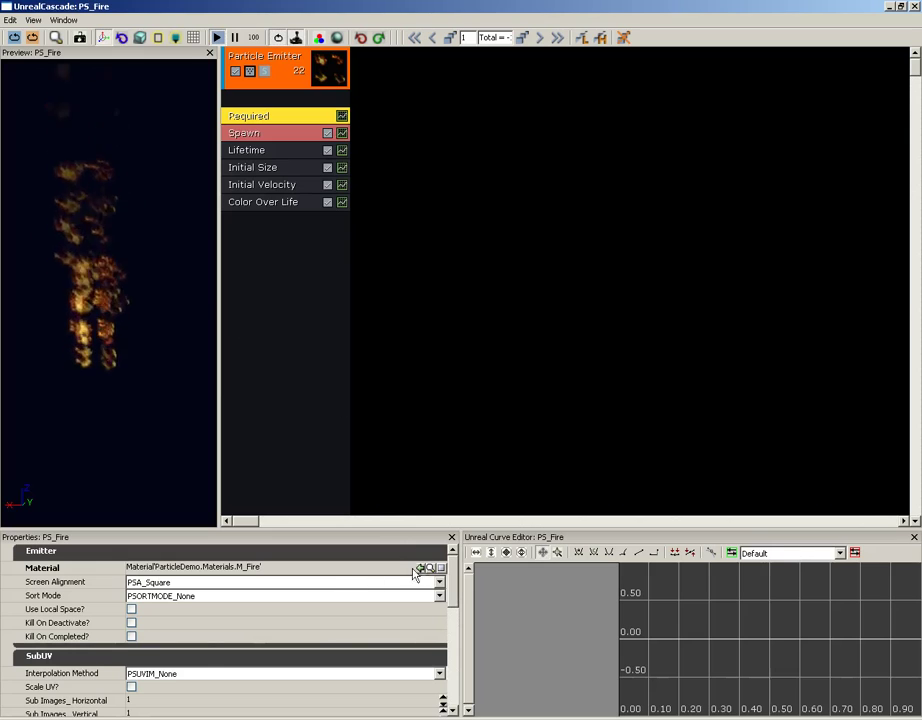
scroll(134, 645, down, 3)
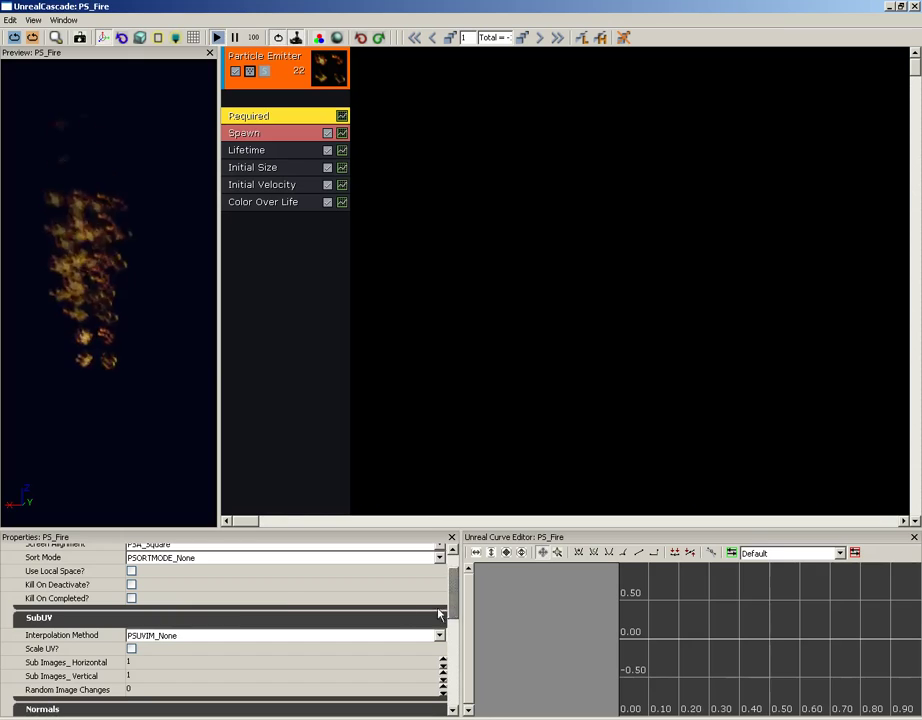
click(190, 636)
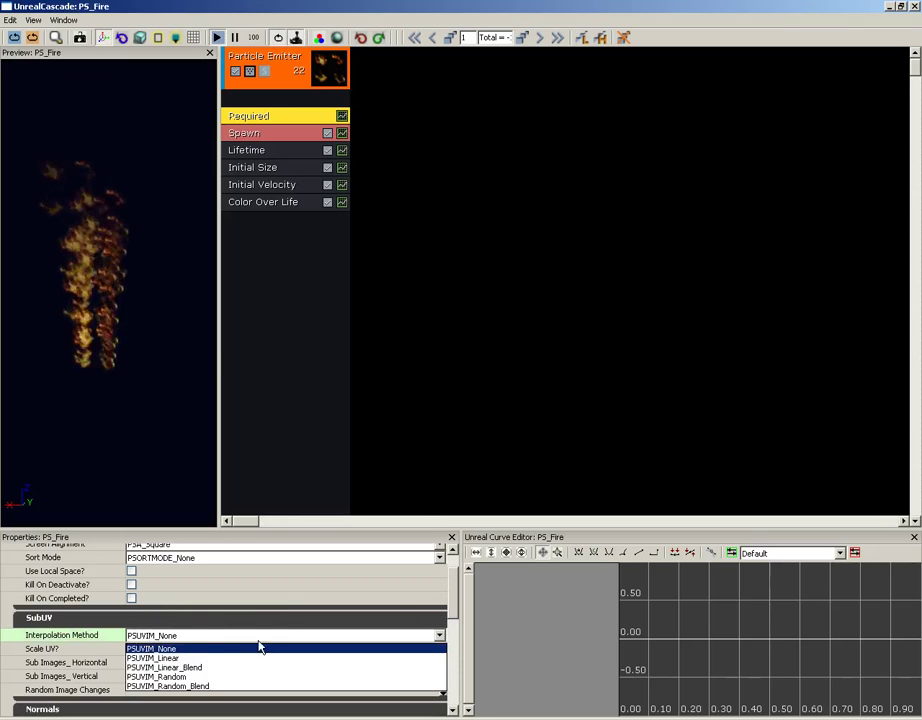
click(204, 677)
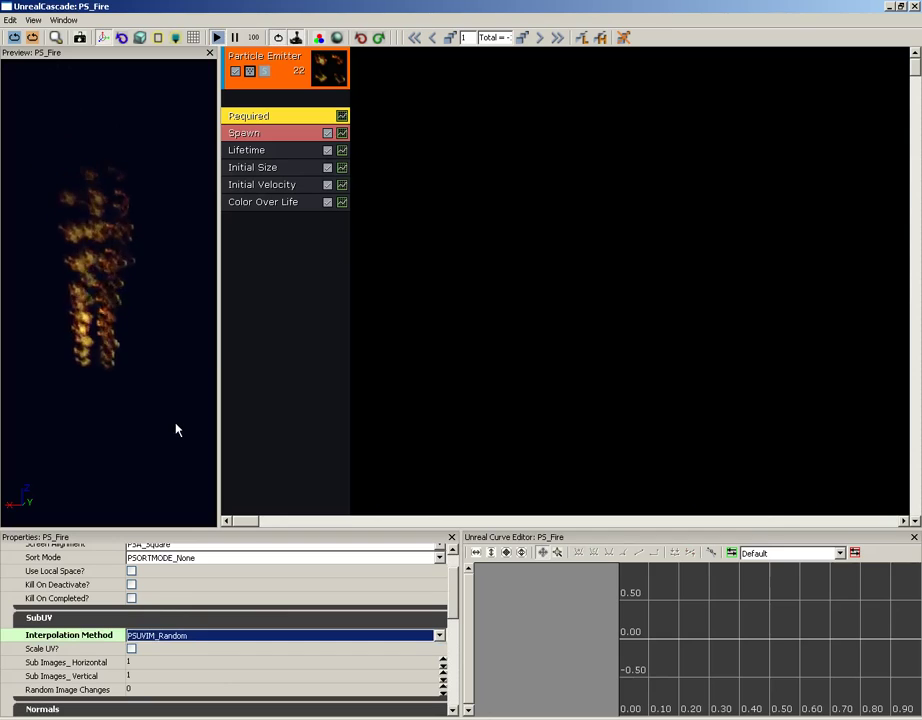
click(165, 663)
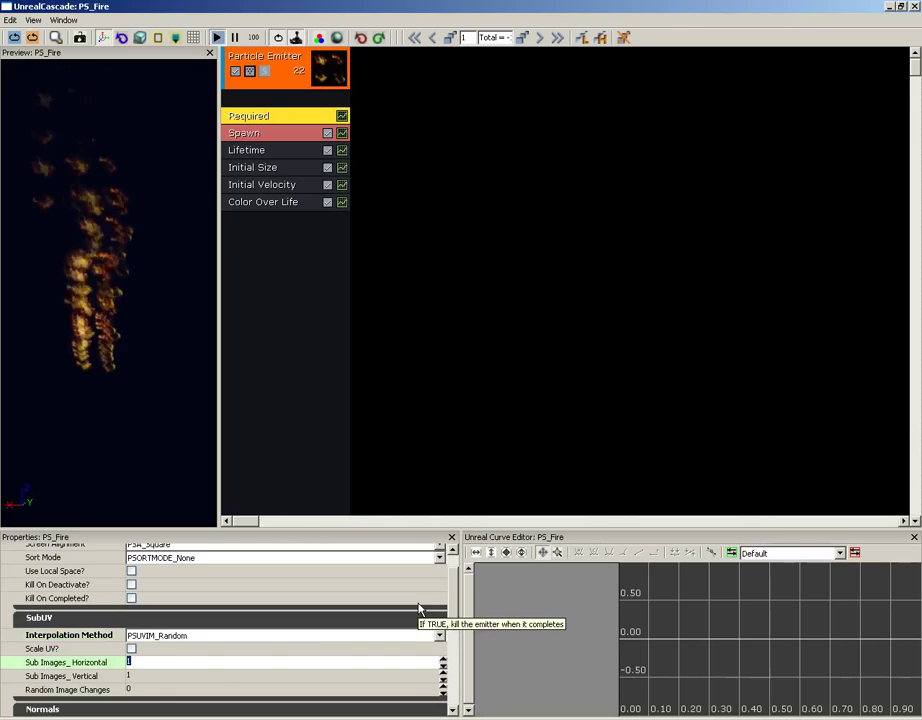
text(2)
key(Tab)
text(2)
key(Return)
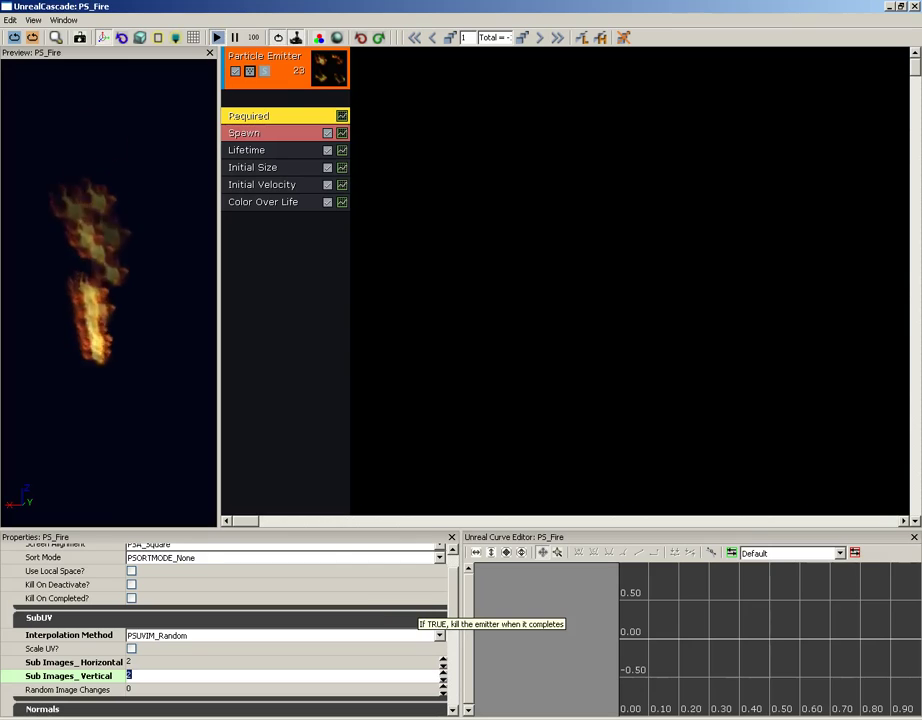
Step: Change the Spawn module's Rate distribution constant from 20 to 35, then expand Rate Scale
click(262, 134)
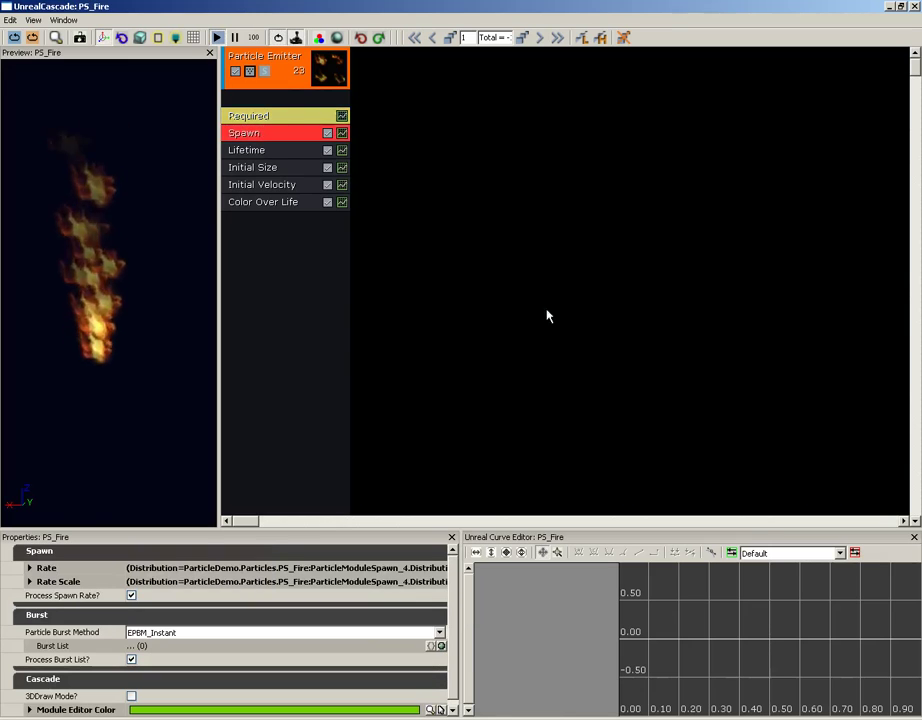
click(37, 570)
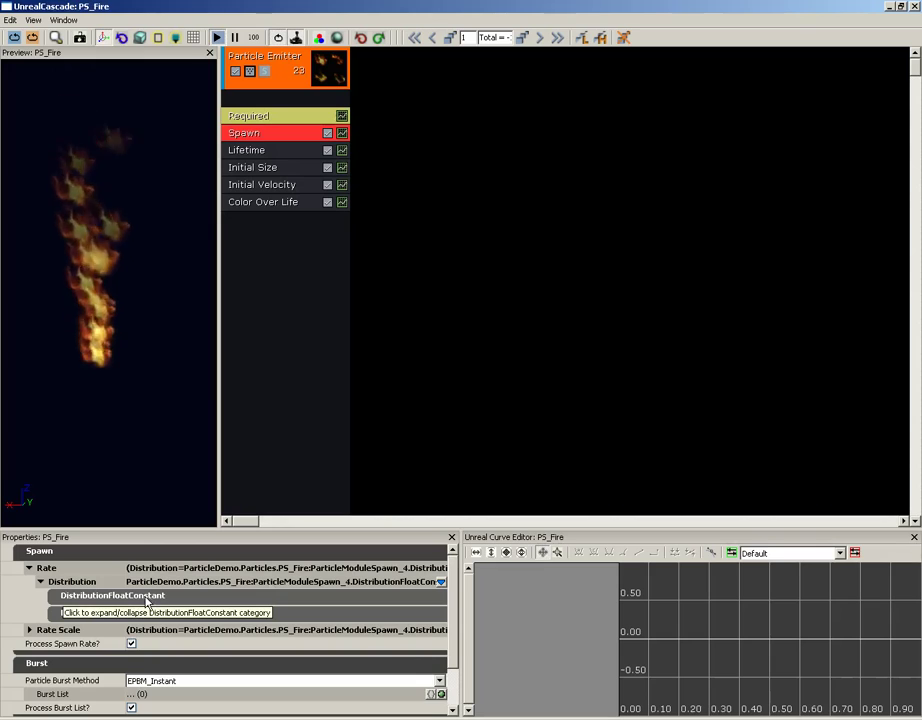
click(113, 598)
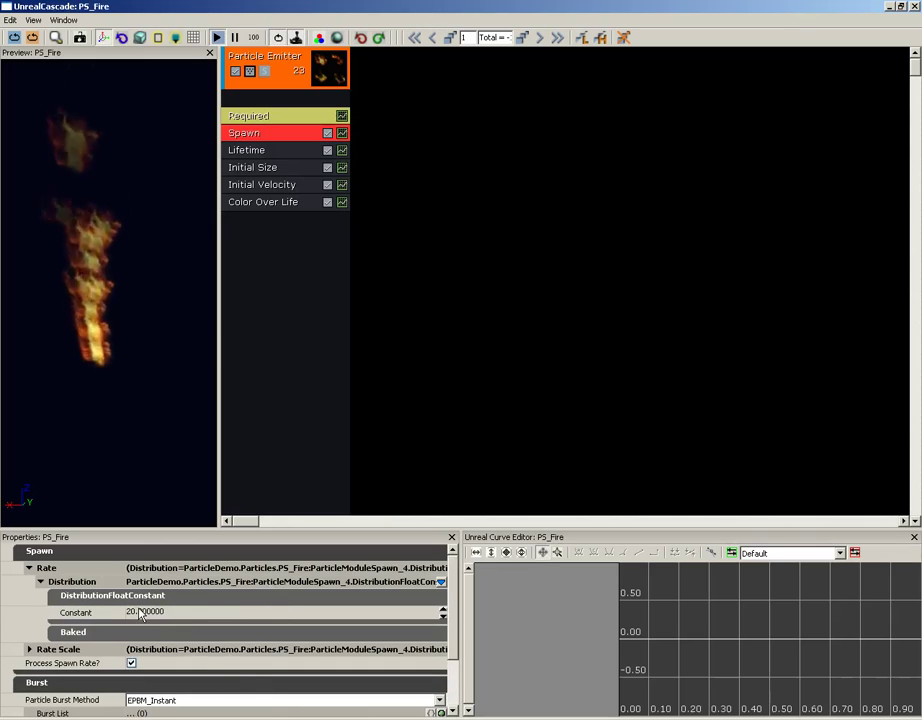
click(141, 613)
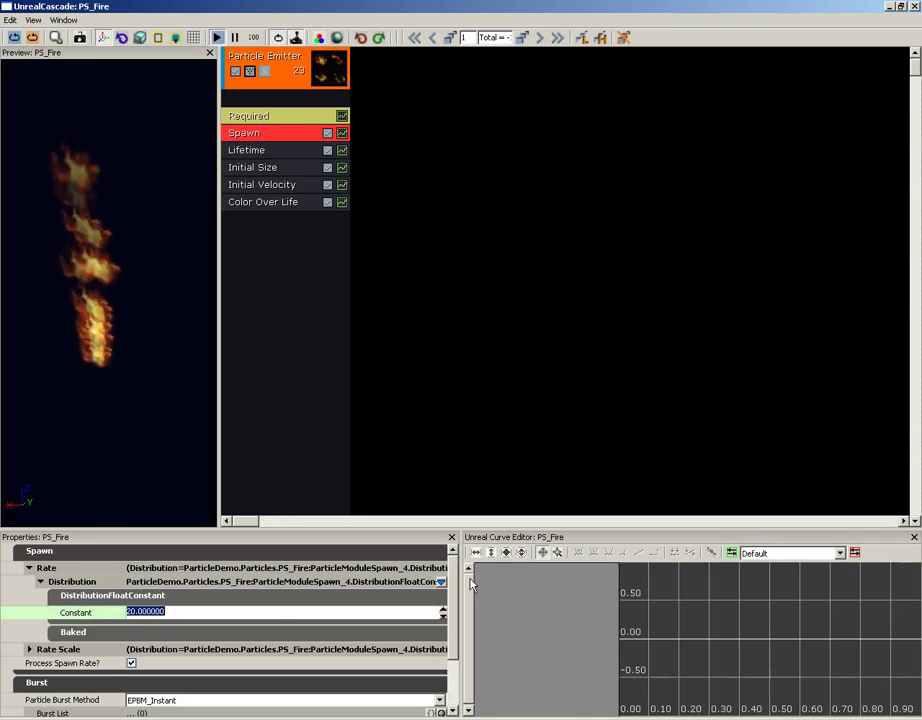
text(35)
key(Return)
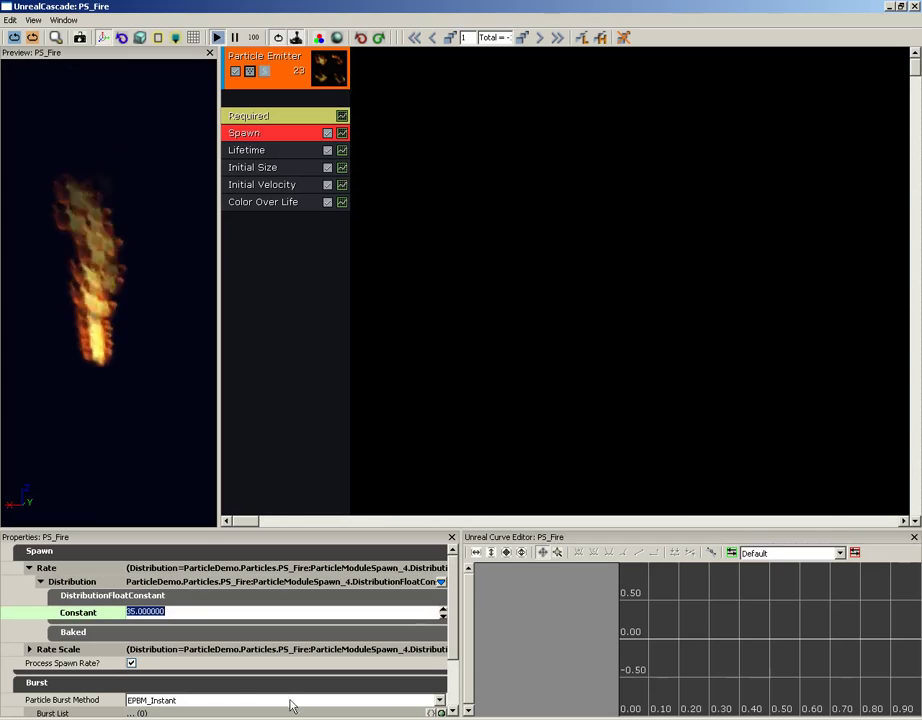
double_click(60, 650)
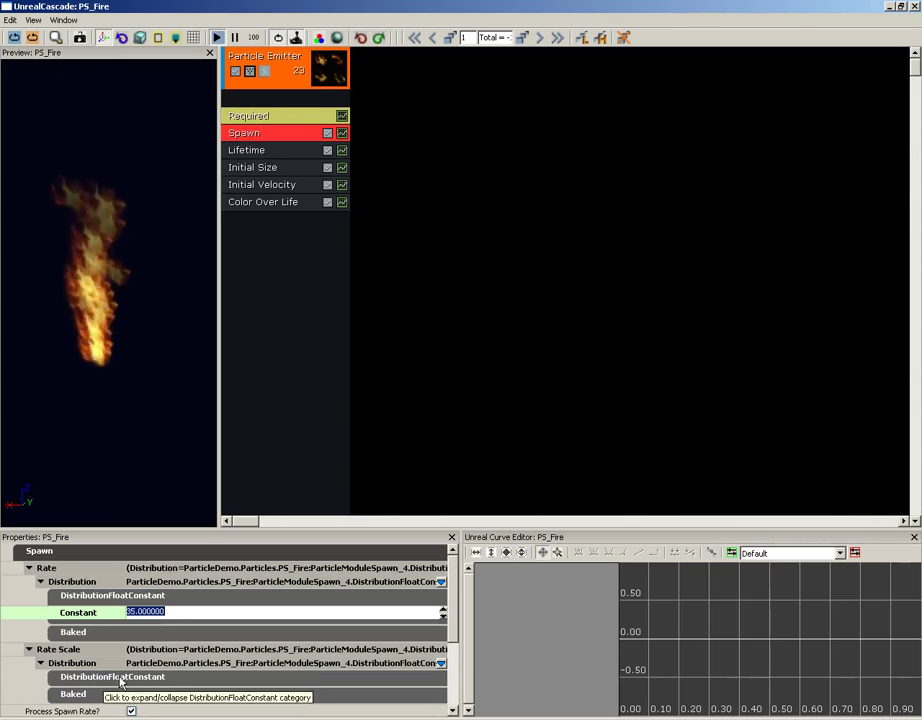
click(67, 681)
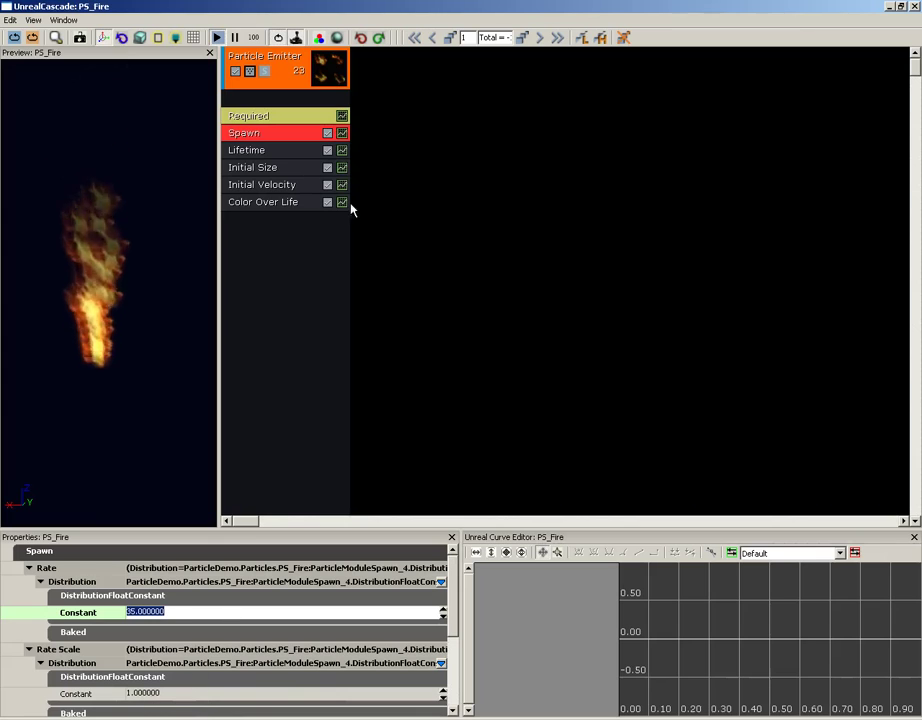
Step: Set the Lifetime module's uniform distribution to Min 0.375 and Max 0.75
click(263, 152)
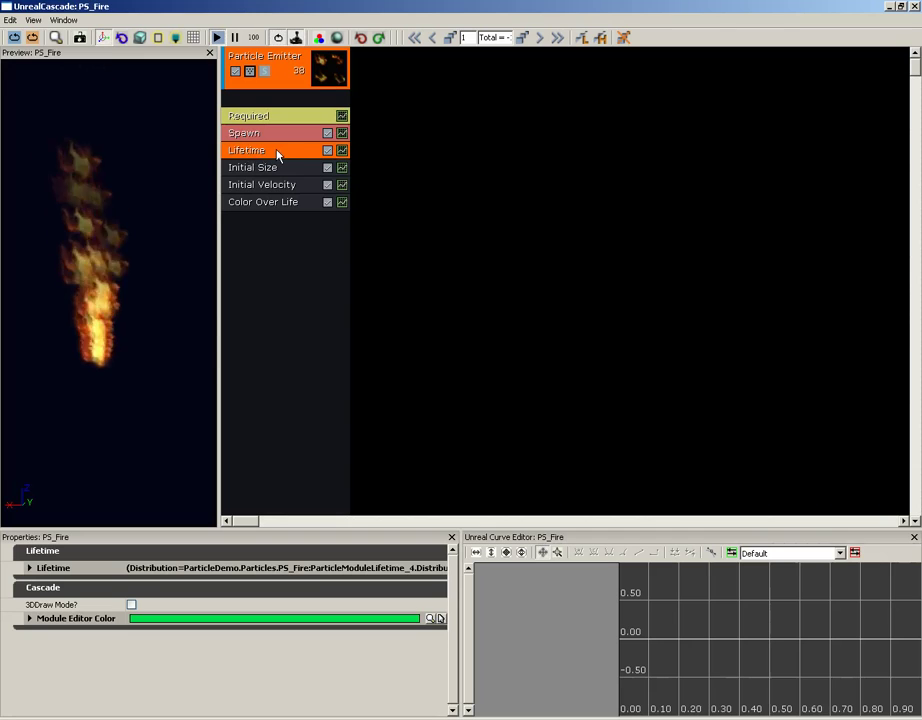
double_click(52, 570)
double_click(62, 581)
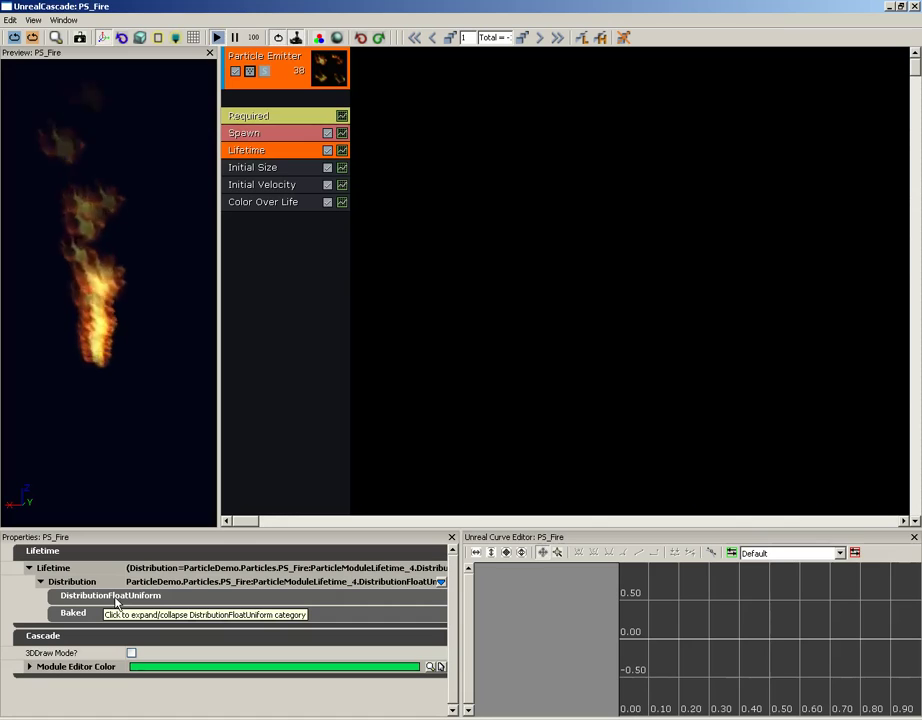
click(157, 598)
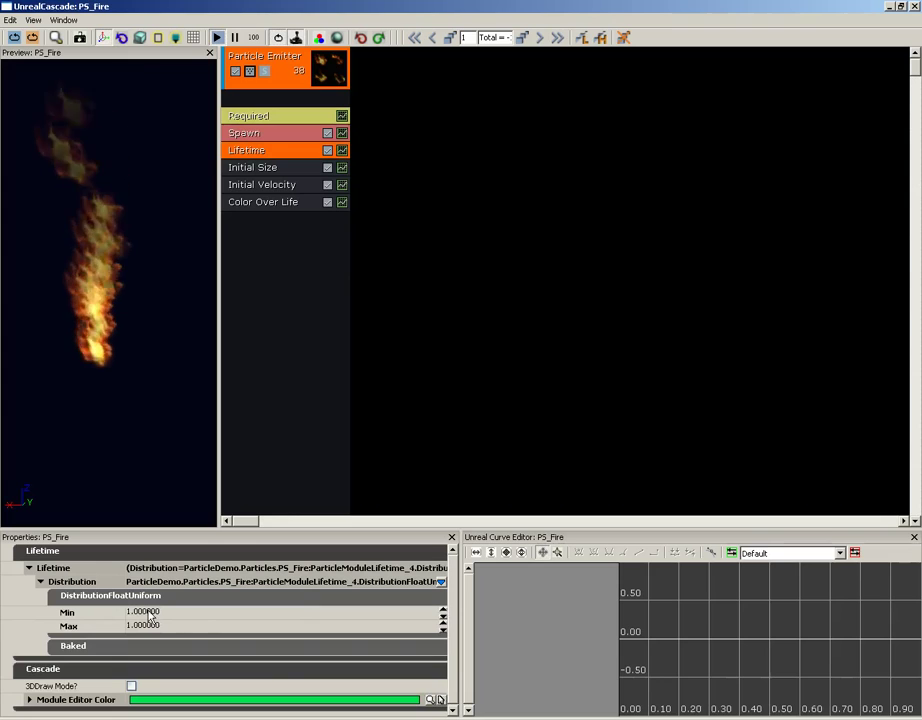
click(185, 613)
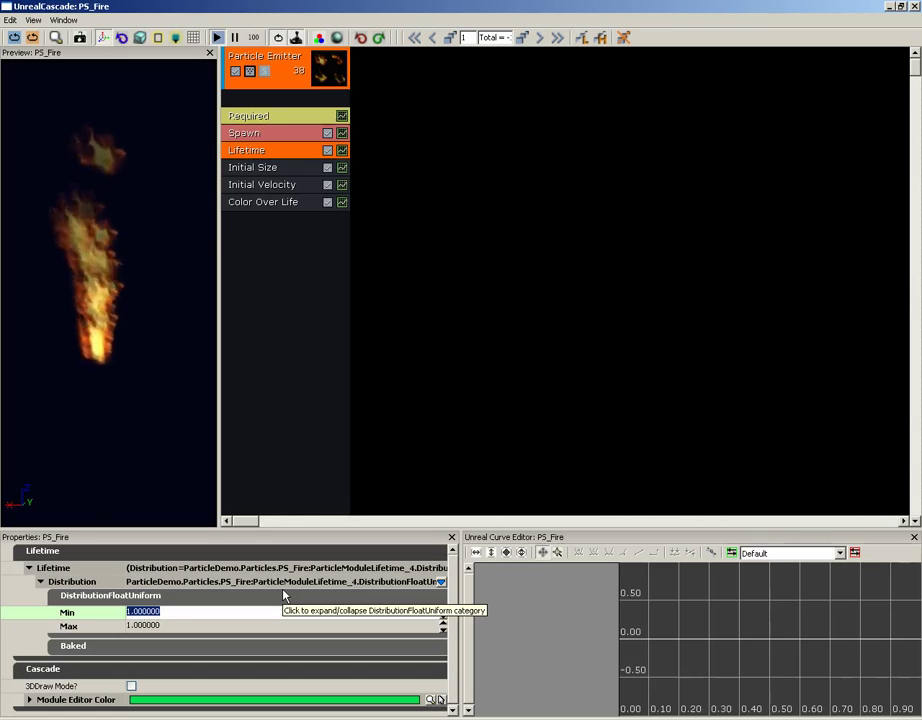
text(.3)
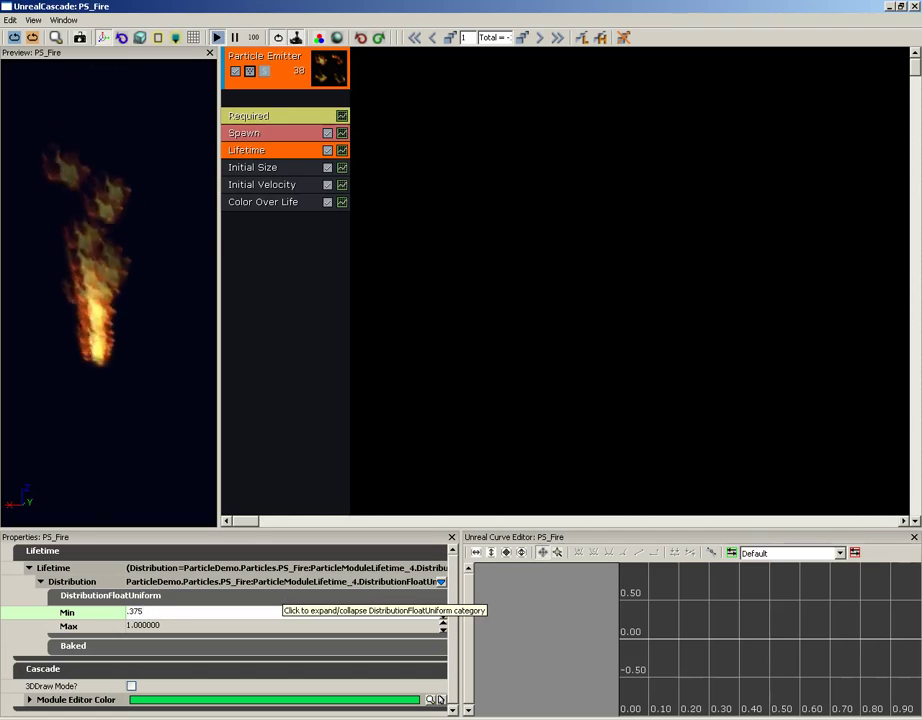
text(75)
key(Tab)
text(.)
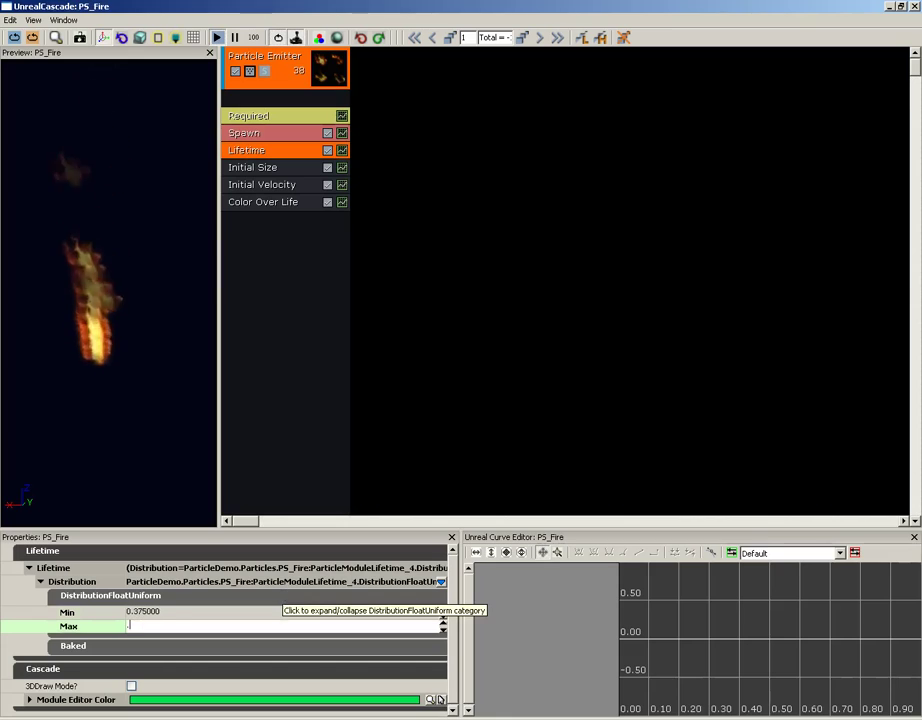
key(Tab)
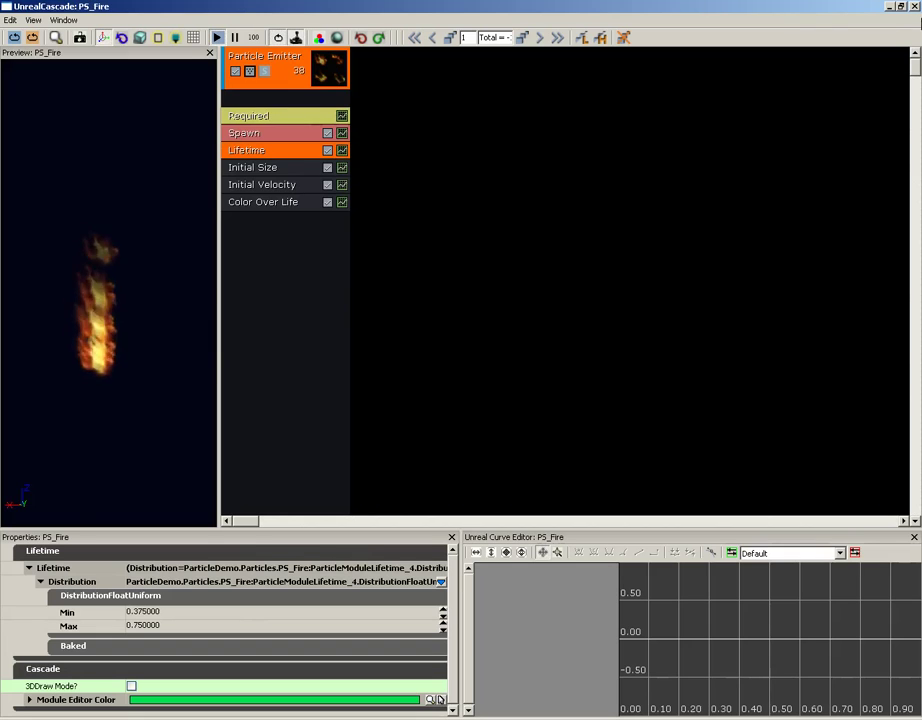
Step: Close Cascade and save the ParticleDemo package with Ctrl+S
click(914, 6)
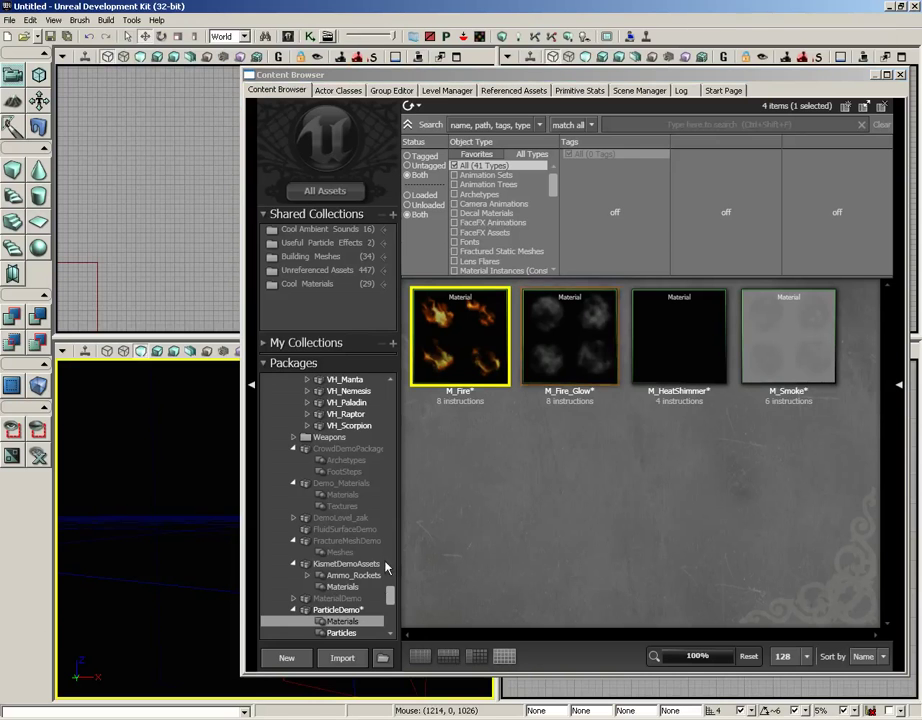
click(357, 610)
key(ctrl+s)
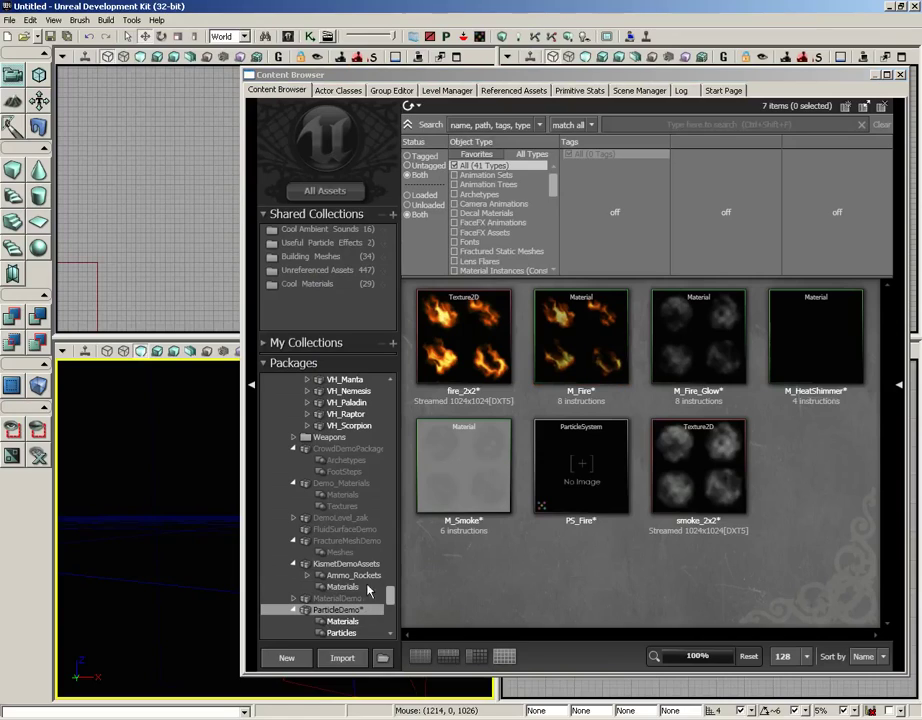